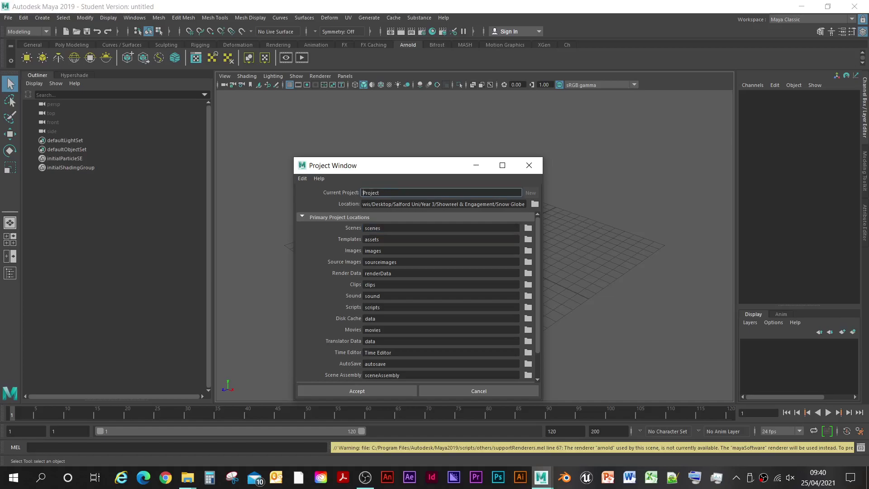
# - Set the new project's location to the Growing Town folder inside Showreel & Engagement
pyautogui.click(535, 204)
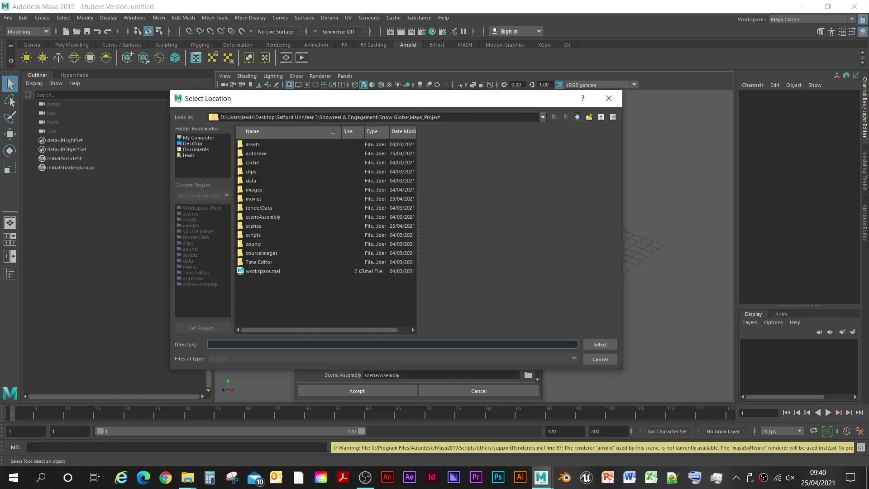
pyautogui.click(577, 117)
pyautogui.hotkey('alt', 'Up')
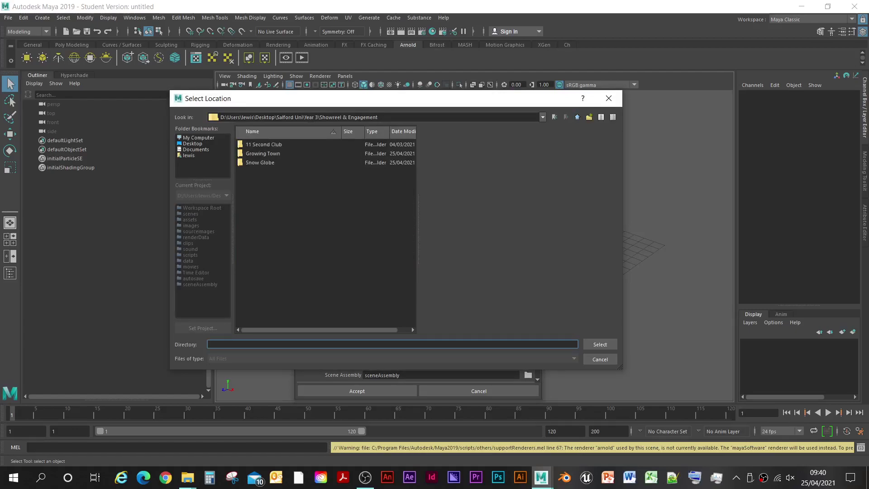
pyautogui.doubleClick(260, 163)
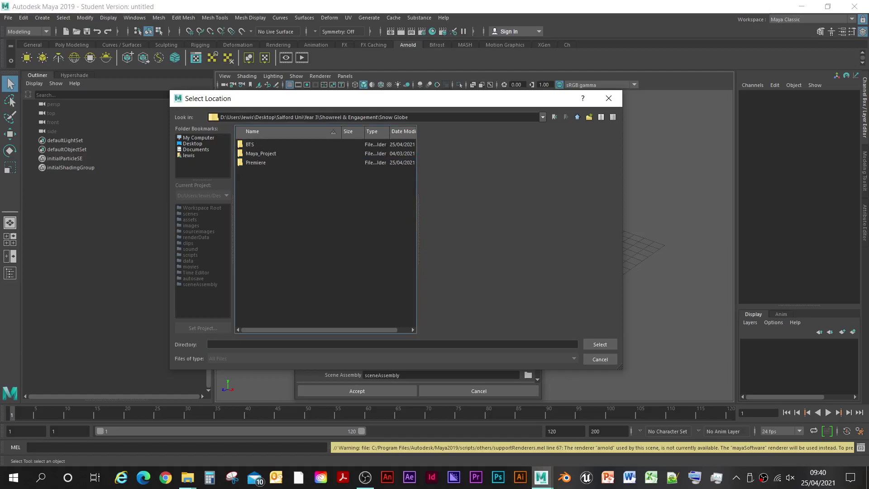
pyautogui.hotkey('alt', 'Up')
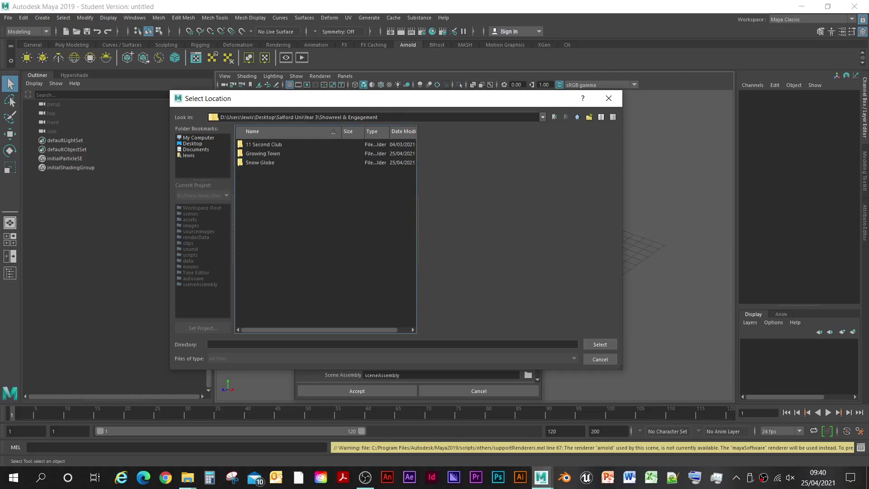
pyautogui.doubleClick(263, 154)
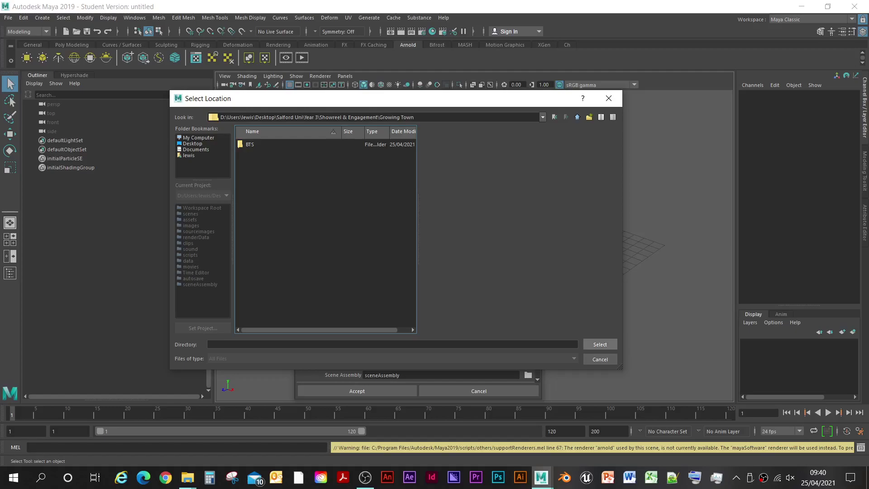
pyautogui.click(599, 344)
# - Name the new project Maya_Project and create it with the default project locations
pyautogui.click(364, 193)
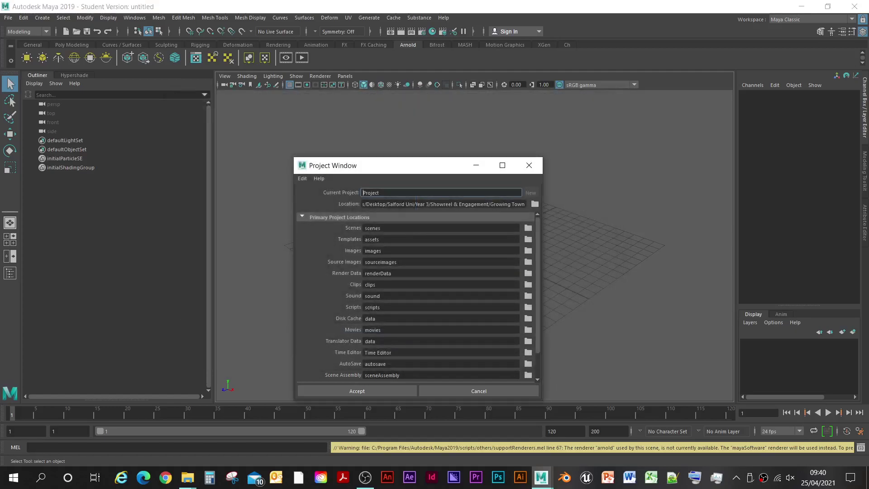
pyautogui.write('Maya_')
pyautogui.click(357, 391)
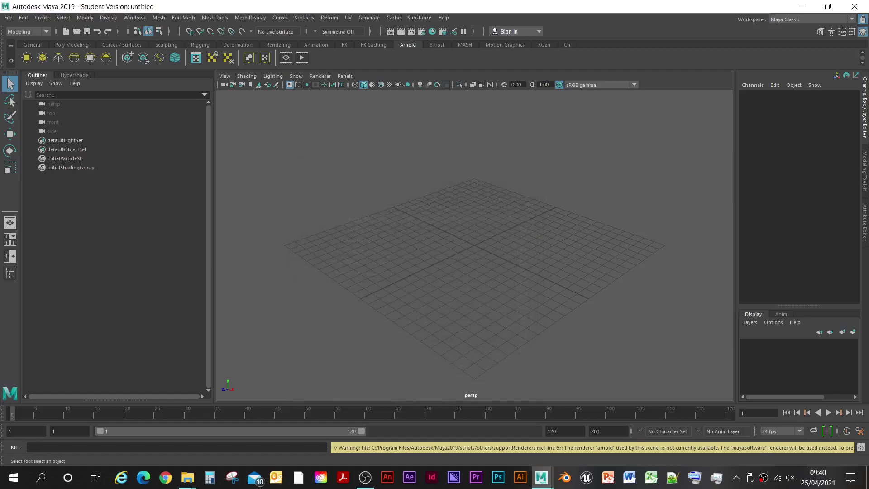
pyautogui.click(9, 18)
pyautogui.click(27, 253)
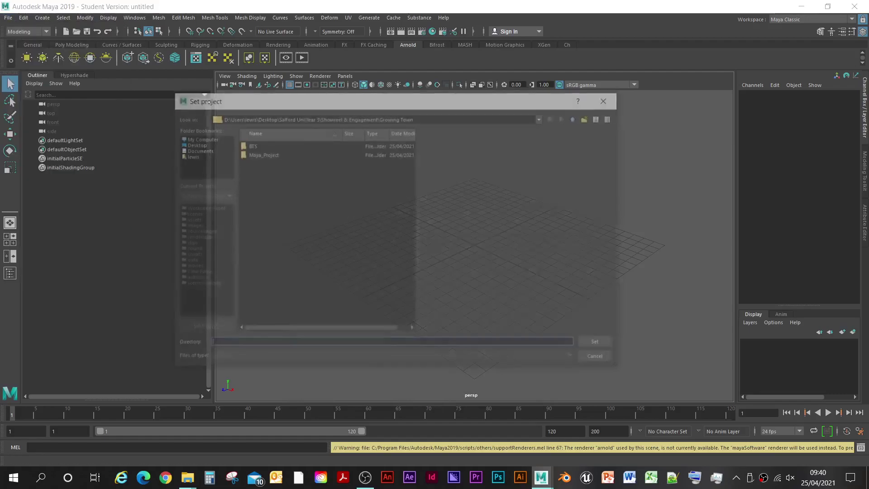
pyautogui.doubleClick(261, 153)
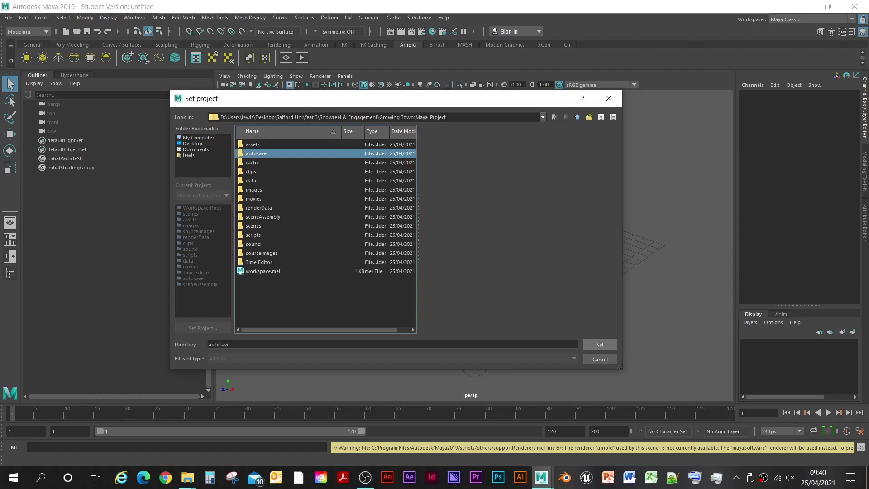
pyautogui.click(599, 345)
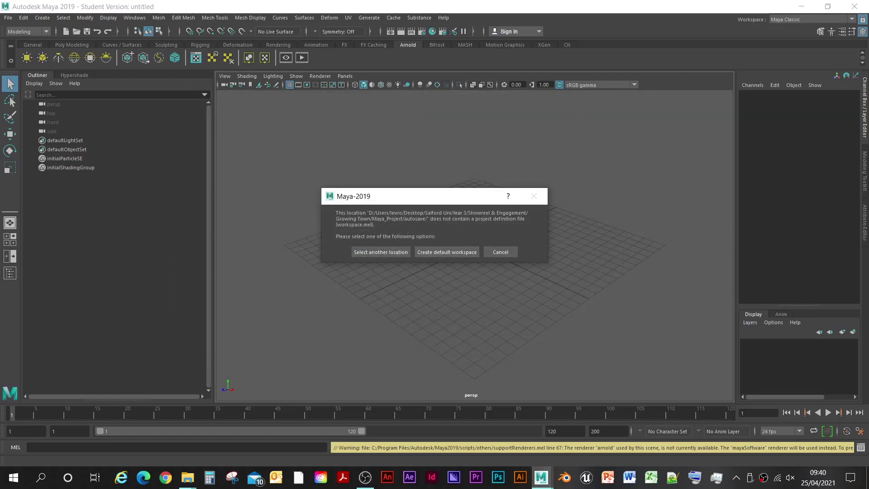
pyautogui.click(501, 252)
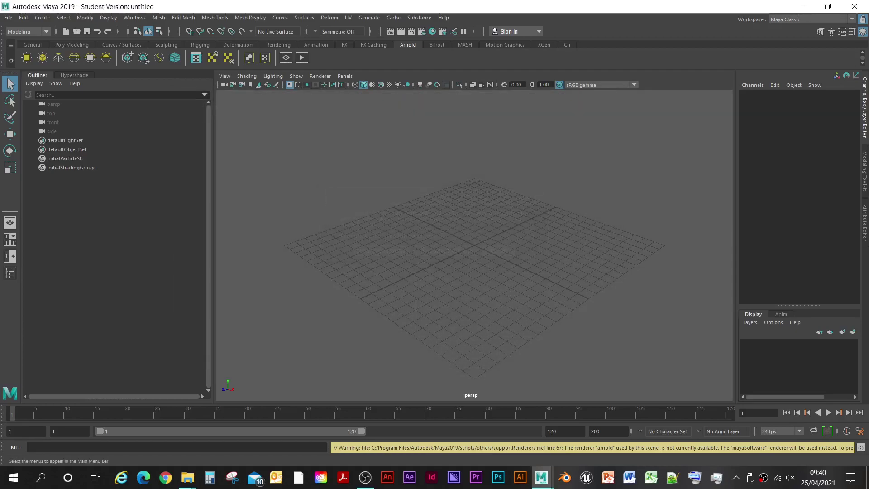
# - Set the Maya_Project folder inside Growing Town as the current project
pyautogui.click(8, 18)
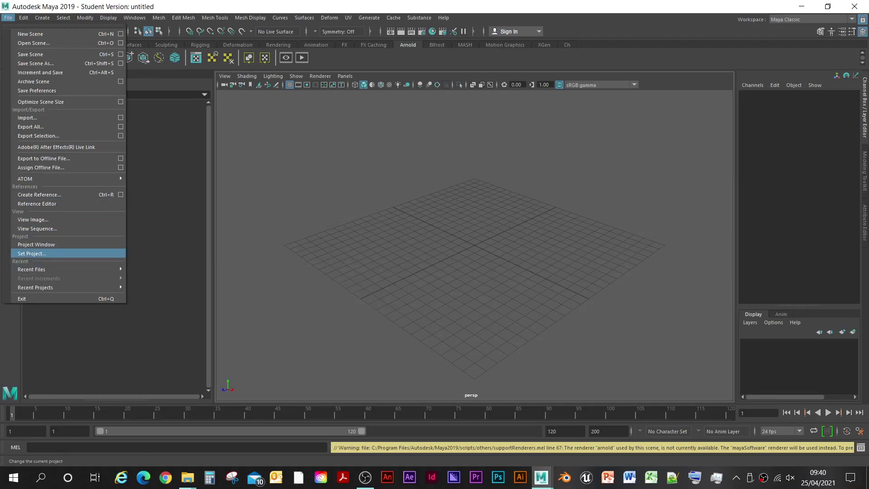
pyautogui.click(41, 254)
pyautogui.click(8, 17)
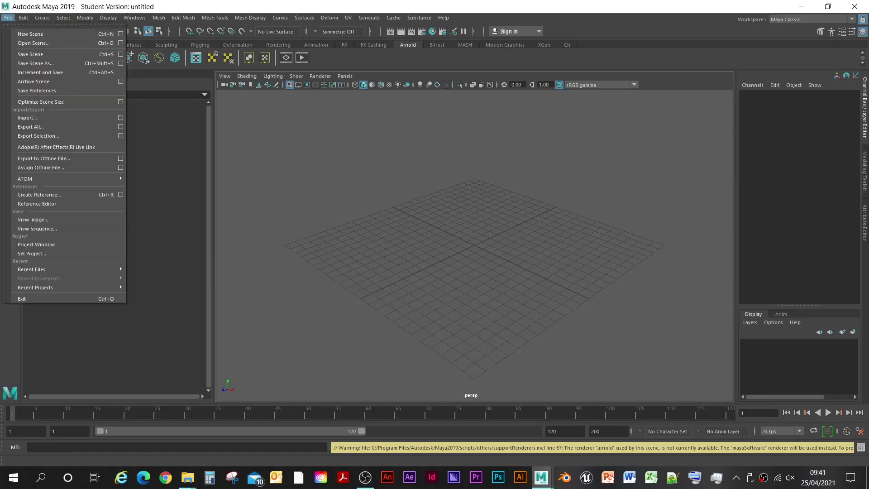
pyautogui.click(31, 254)
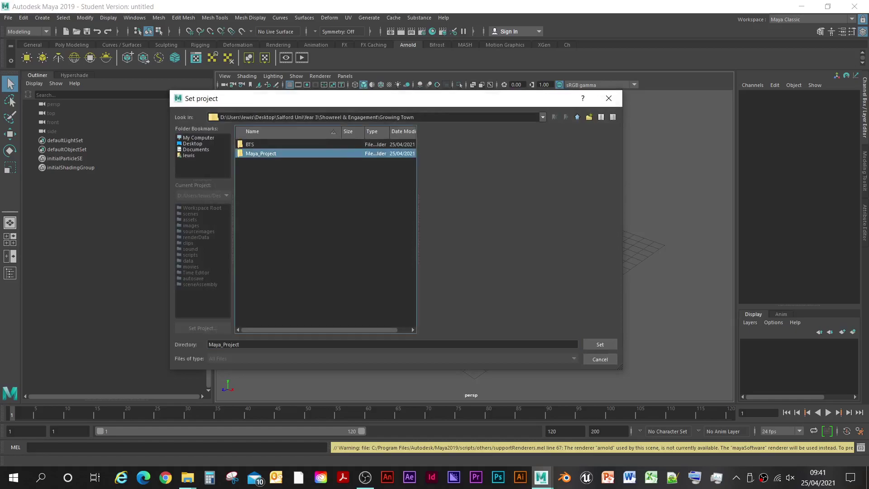
pyautogui.doubleClick(261, 154)
pyautogui.click(600, 344)
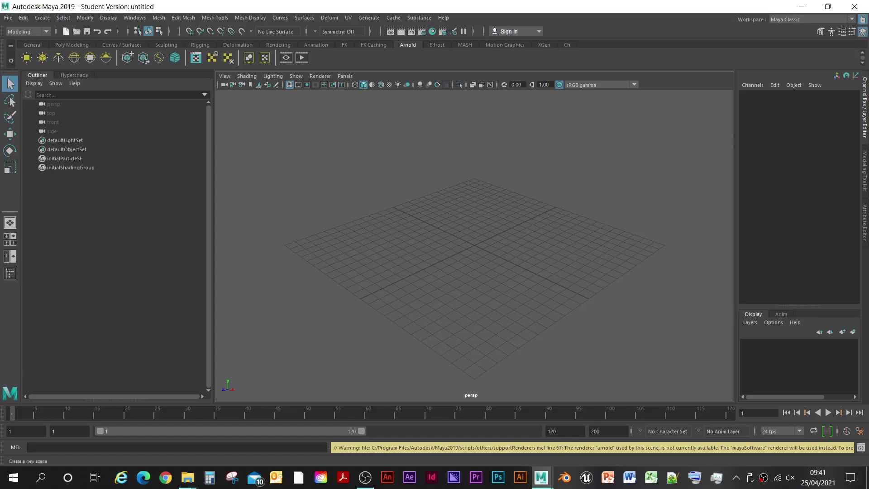
# - Open the application's Preferences window
pyautogui.click(135, 18)
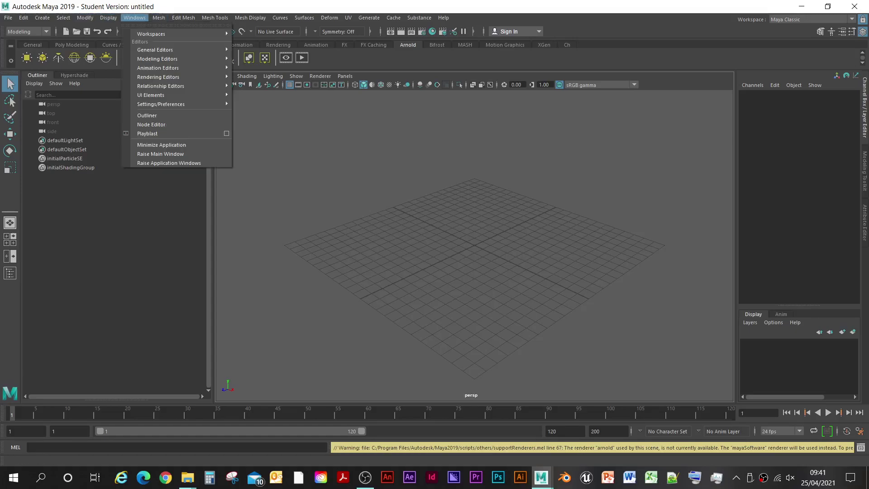
pyautogui.moveTo(181, 104)
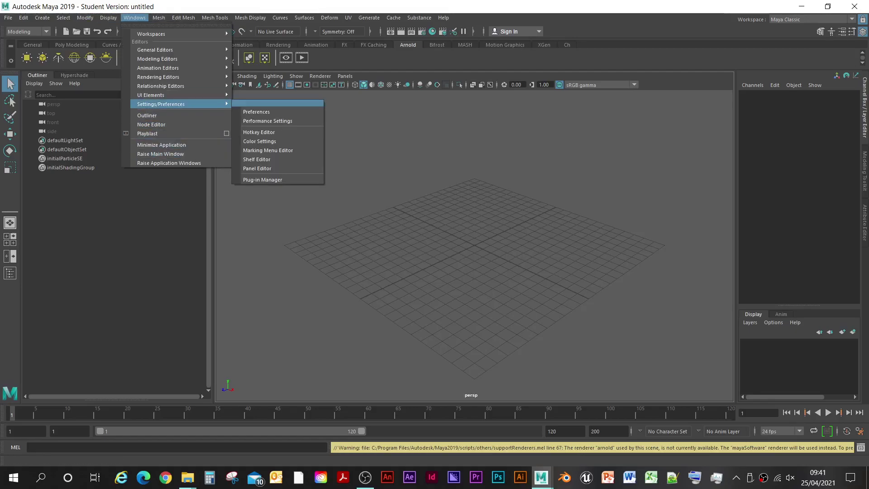
pyautogui.click(258, 111)
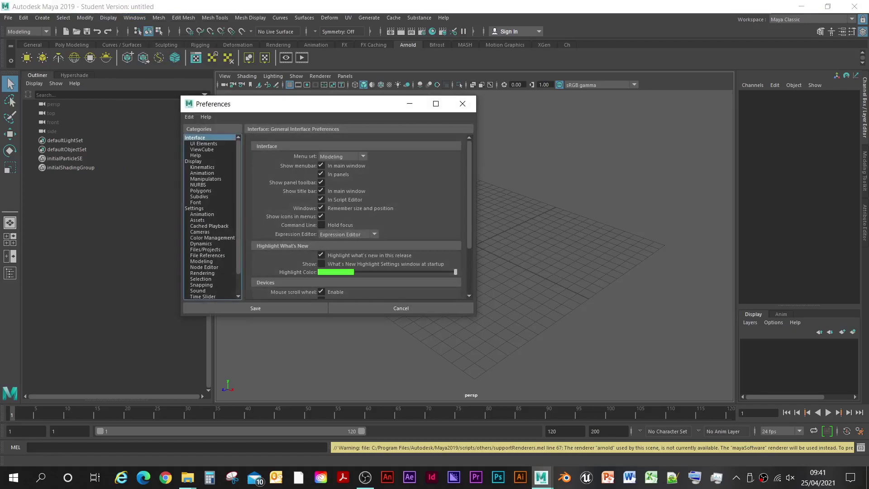
# - Look through the Undo, Save Actions, Interface and Display preference categories for the autosave settings
pyautogui.scroll(-1, 210, 218)
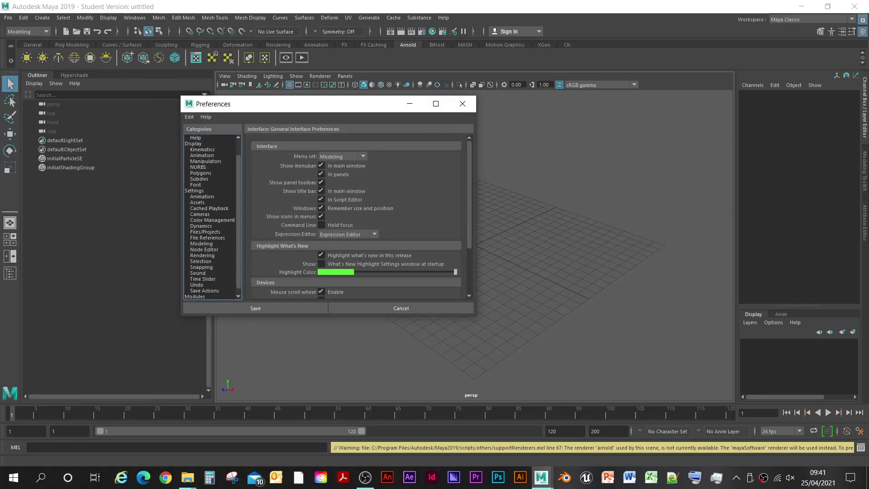
pyautogui.click(197, 284)
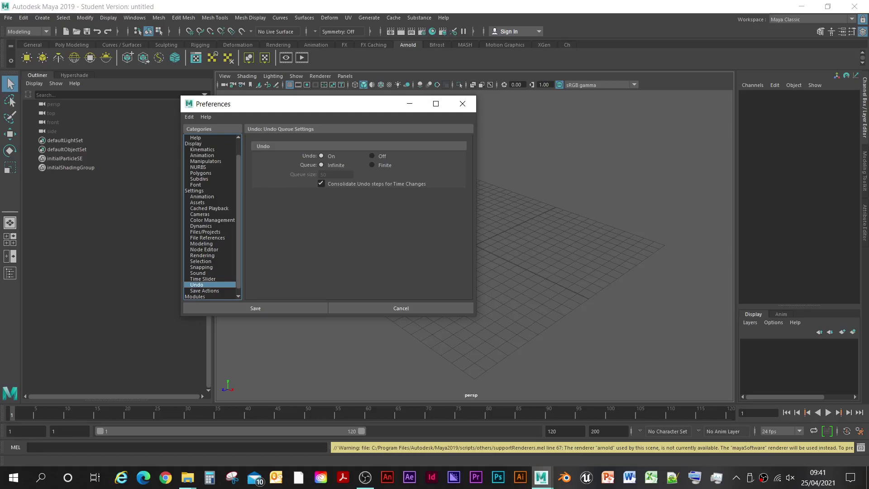
pyautogui.scroll(-1, 210, 217)
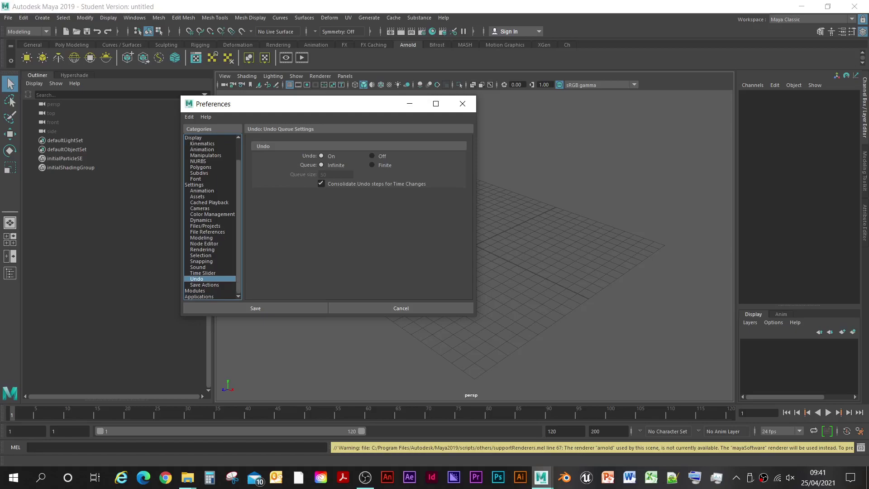
pyautogui.click(205, 285)
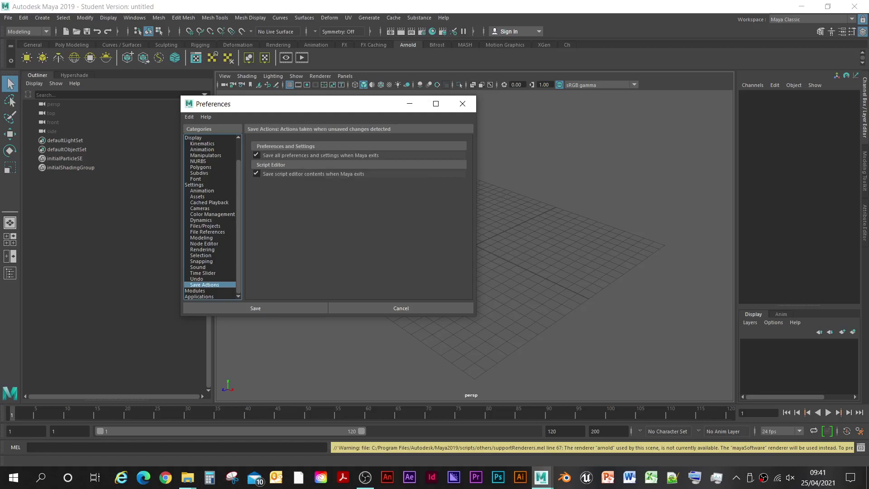
pyautogui.scroll(2, 210, 217)
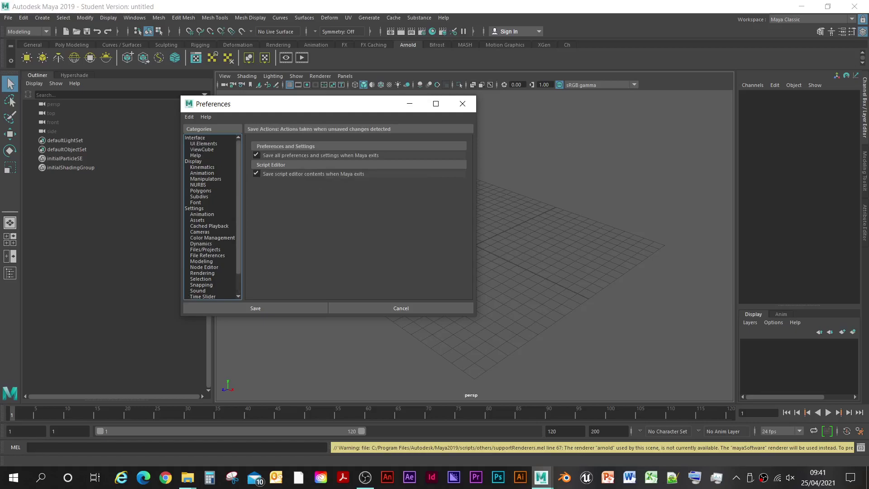
pyautogui.click(204, 144)
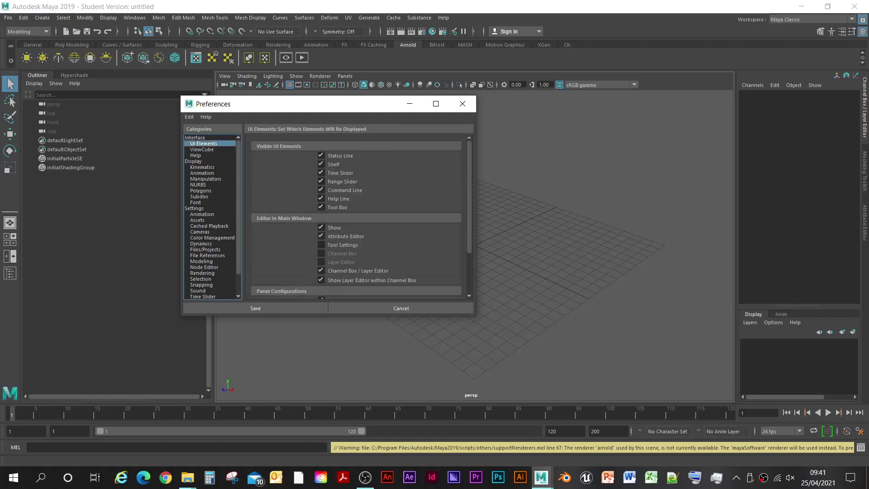
pyautogui.click(196, 155)
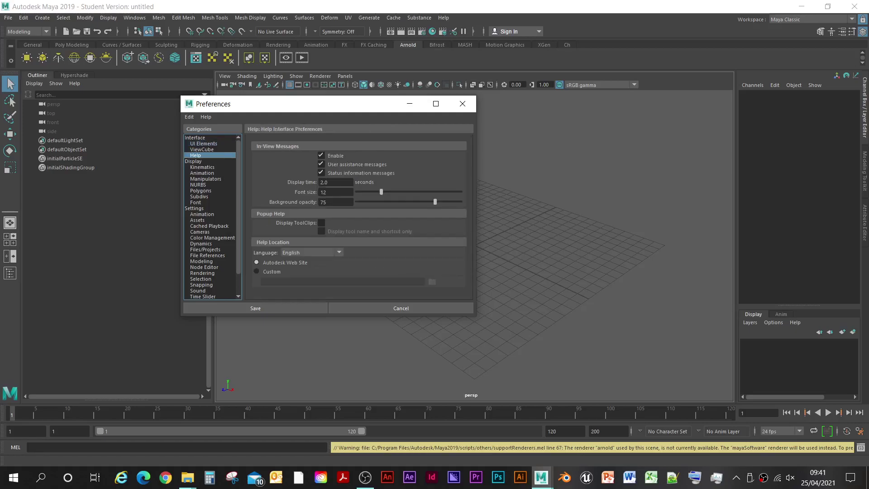
pyautogui.click(202, 149)
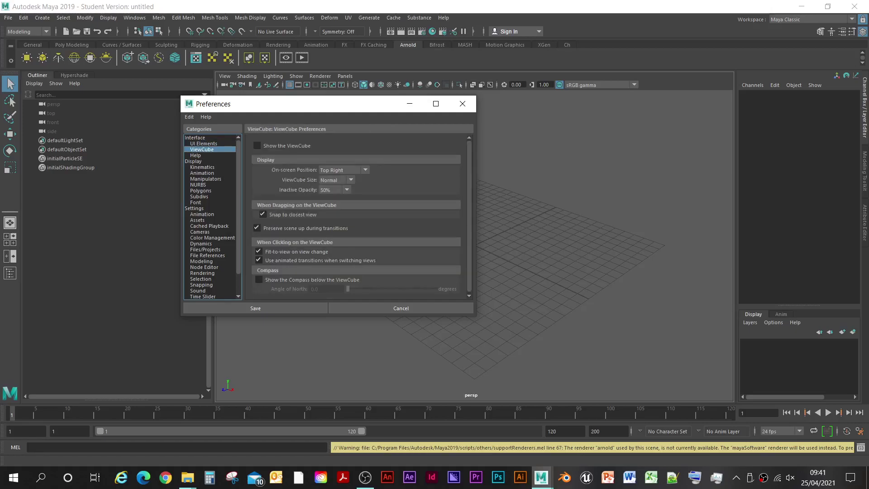
pyautogui.click(202, 167)
pyautogui.click(202, 173)
pyautogui.click(198, 184)
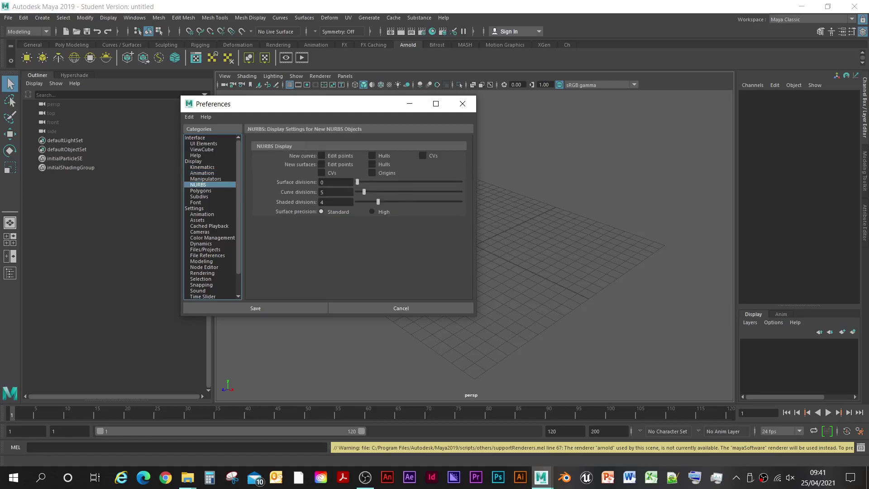
pyautogui.click(200, 191)
pyautogui.click(196, 202)
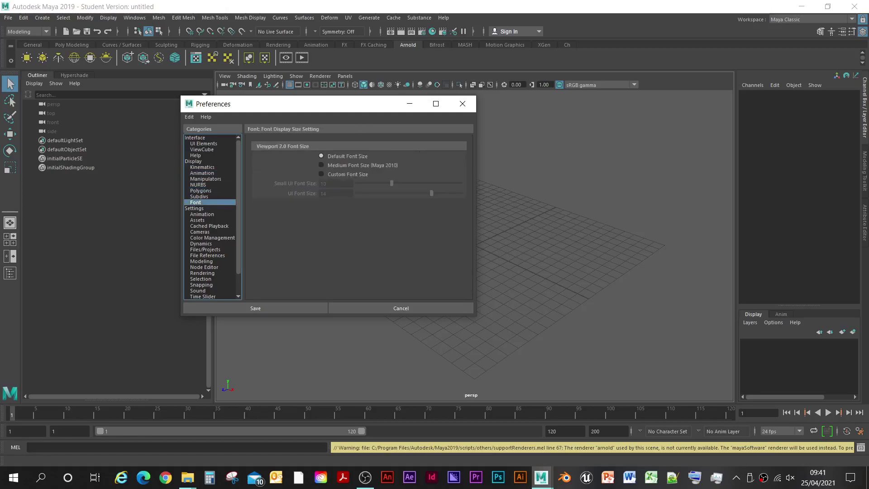
# - Look through the general Settings preferences and the categories from Animation to File References for the autosave options
pyautogui.click(194, 208)
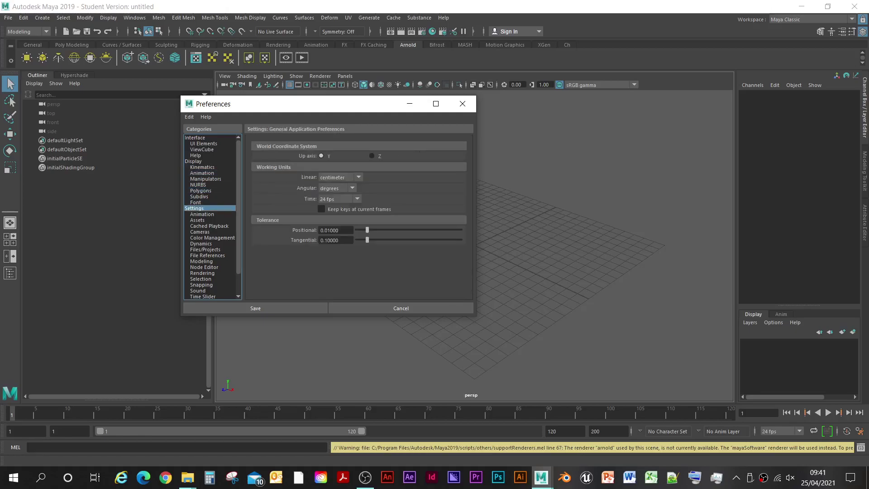
pyautogui.click(197, 220)
pyautogui.click(202, 214)
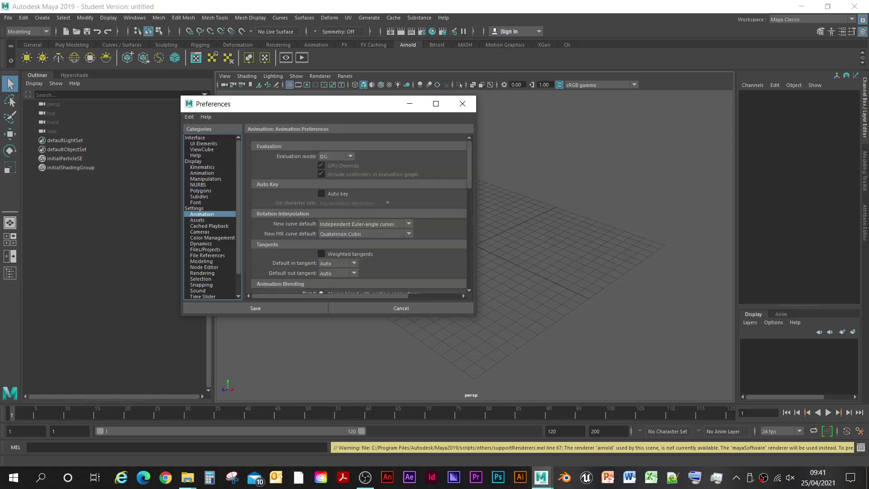
pyautogui.click(209, 226)
pyautogui.click(211, 238)
pyautogui.click(200, 232)
pyautogui.click(201, 243)
pyautogui.click(207, 255)
# - In the Files/Projects preferences, set the autosave destination to the autosave folder of Growing Town's Maya_Project and save the preferences
pyautogui.click(205, 250)
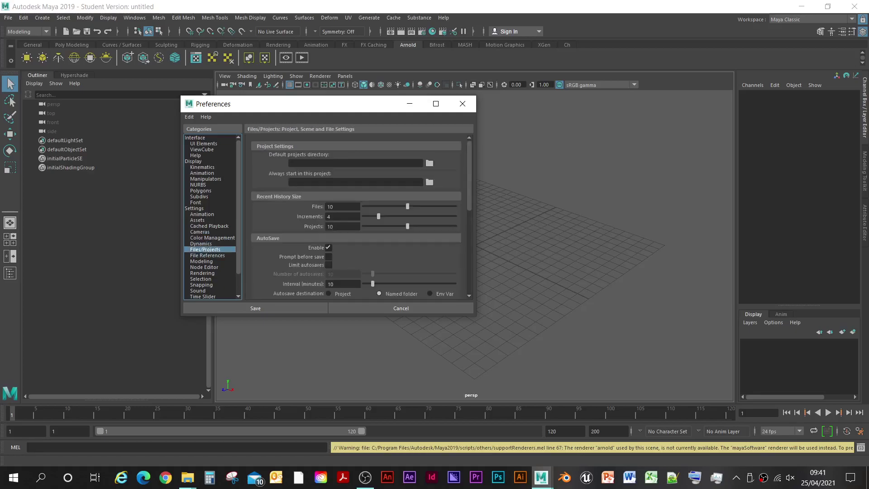
pyautogui.scroll(-3, 356, 216)
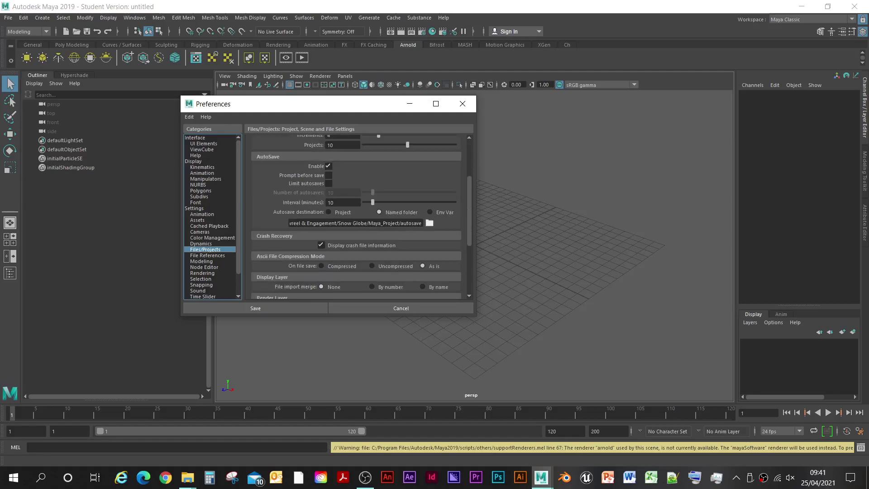
pyautogui.click(430, 223)
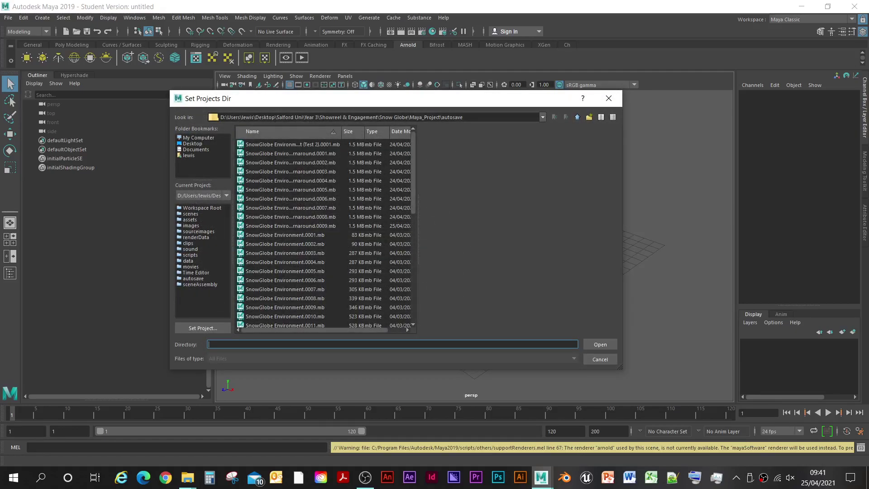
pyautogui.click(577, 117)
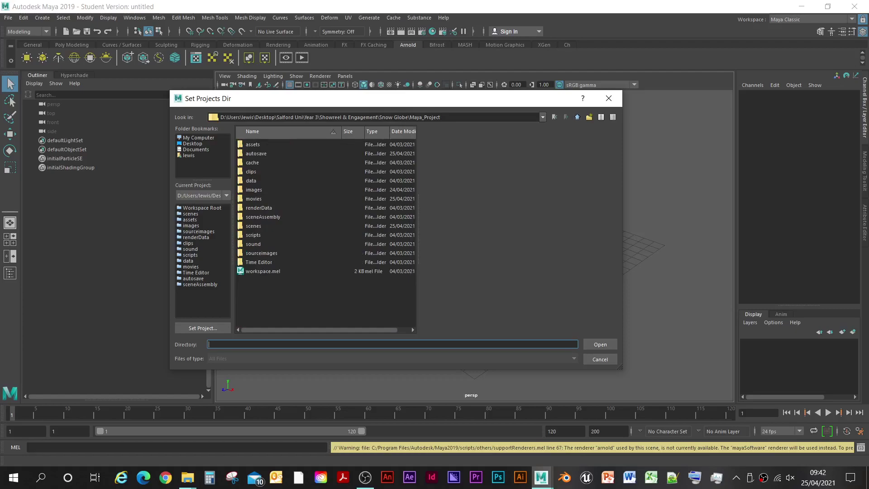
pyautogui.press('BackSpace')
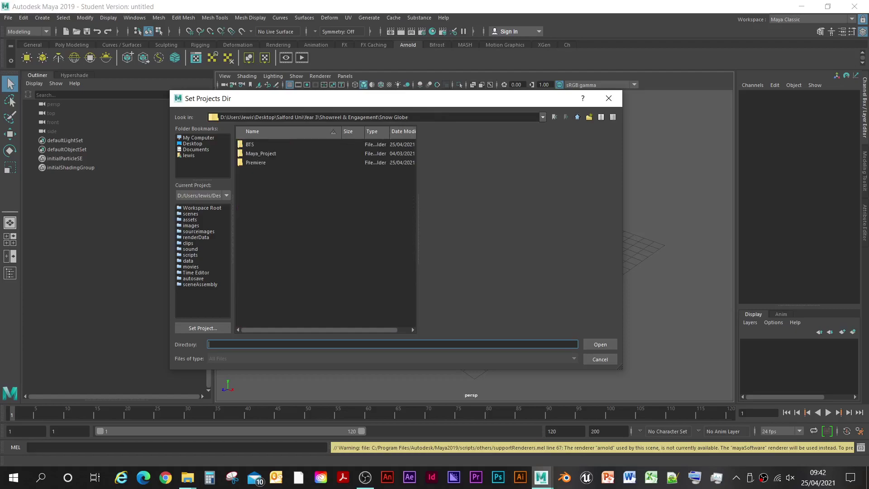
pyautogui.doubleClick(261, 153)
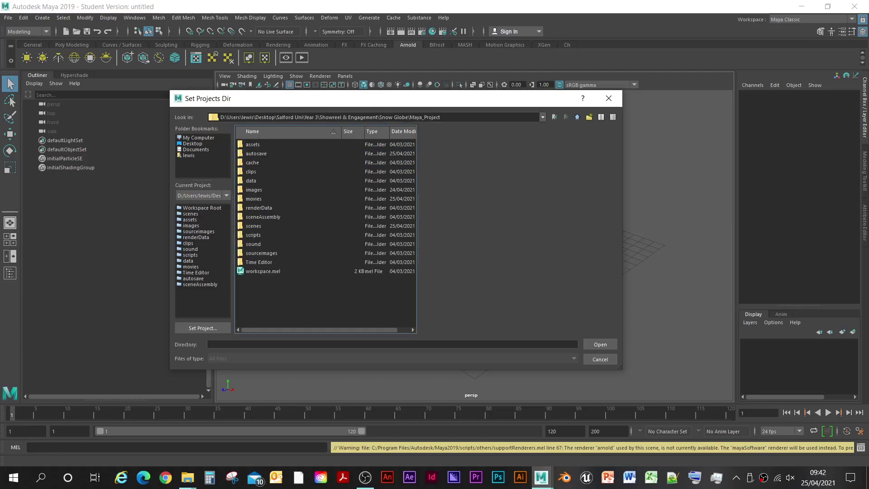
pyautogui.click(578, 117)
pyautogui.click(577, 116)
pyautogui.doubleClick(262, 153)
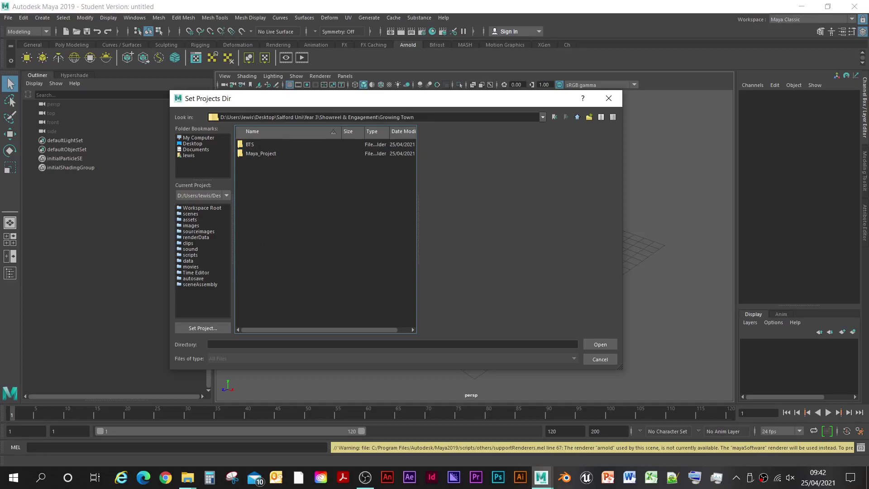
pyautogui.doubleClick(262, 153)
pyautogui.doubleClick(262, 154)
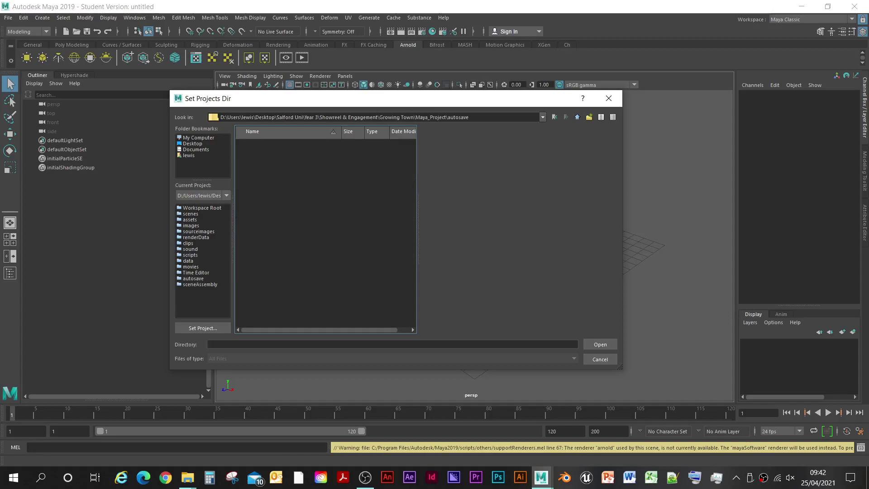
pyautogui.click(600, 345)
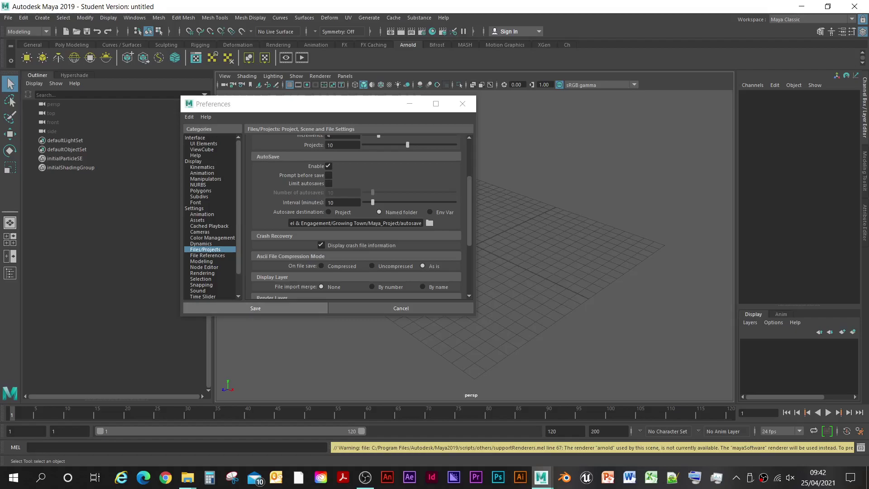
pyautogui.click(255, 307)
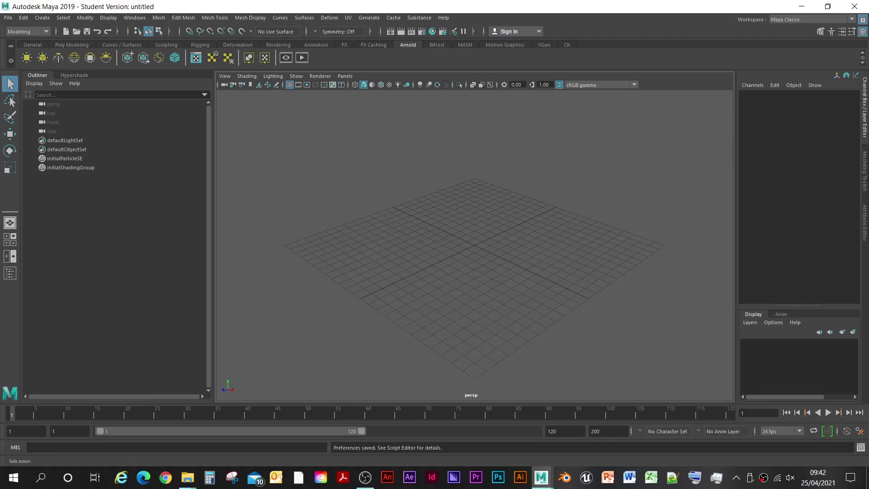
# - Create a new perspective camera for the viewport and rename it Camera_1
pyautogui.click(42, 17)
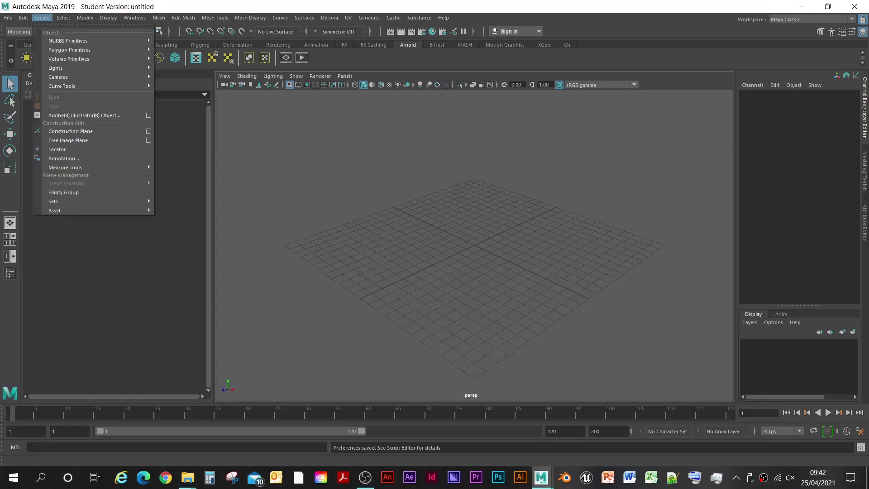
pyautogui.moveTo(58, 77)
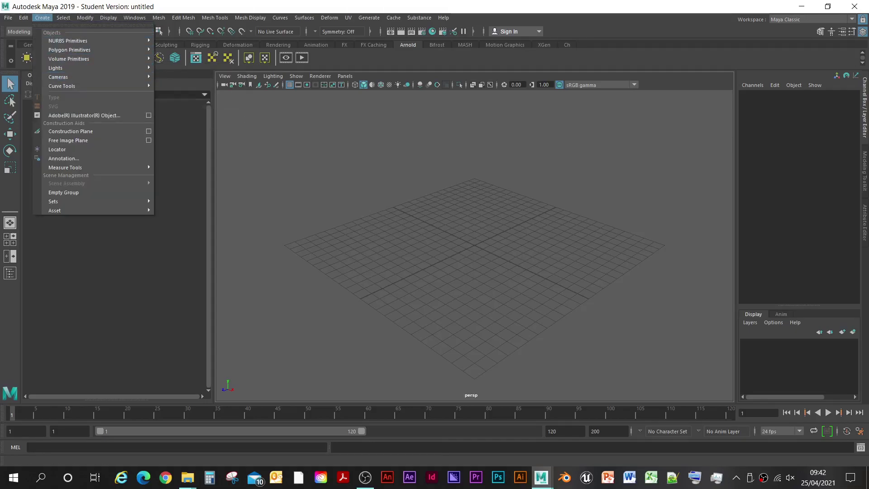
pyautogui.click(345, 76)
pyautogui.moveTo(385, 85)
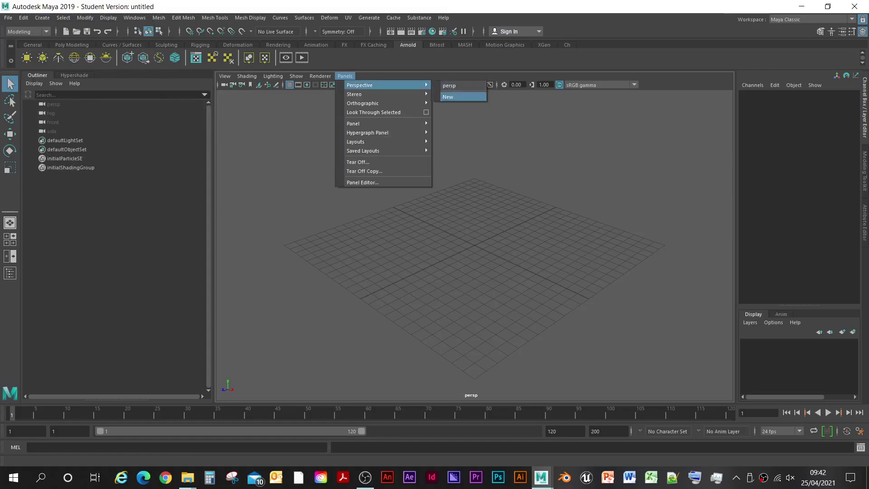
pyautogui.click(452, 96)
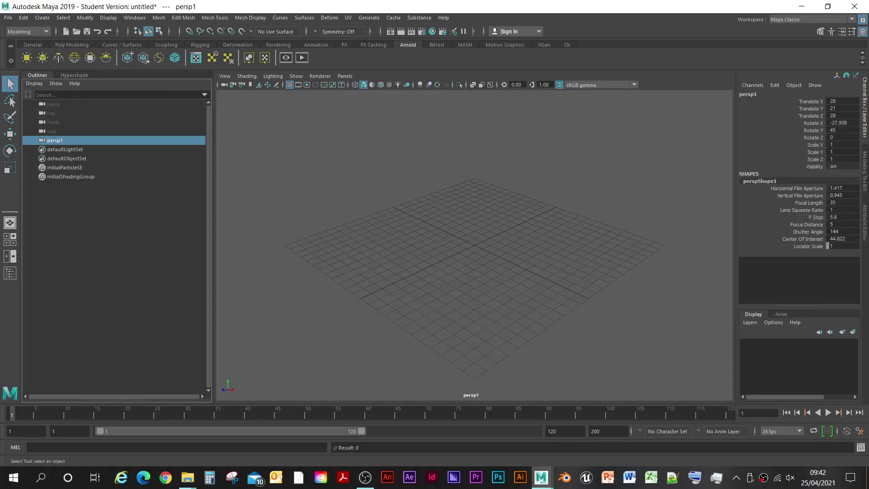
pyautogui.doubleClick(55, 140)
pyautogui.write('Ca')
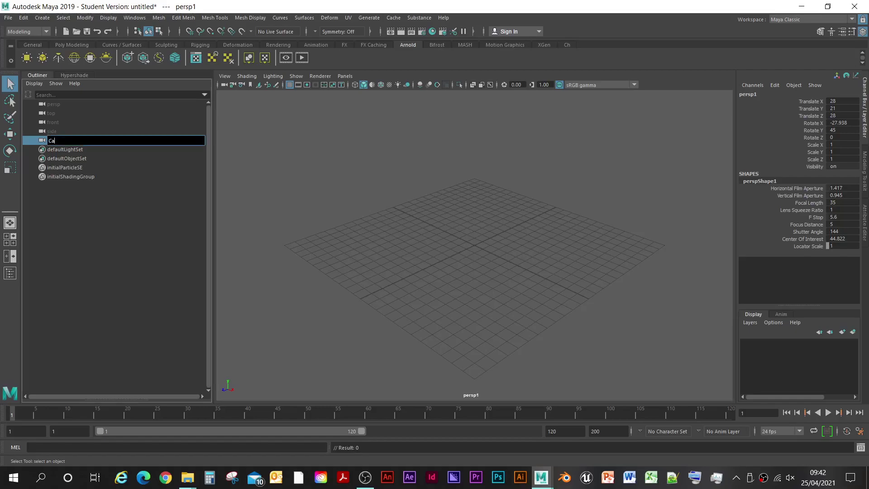
pyautogui.write('mera 1')
pyautogui.press('Return')
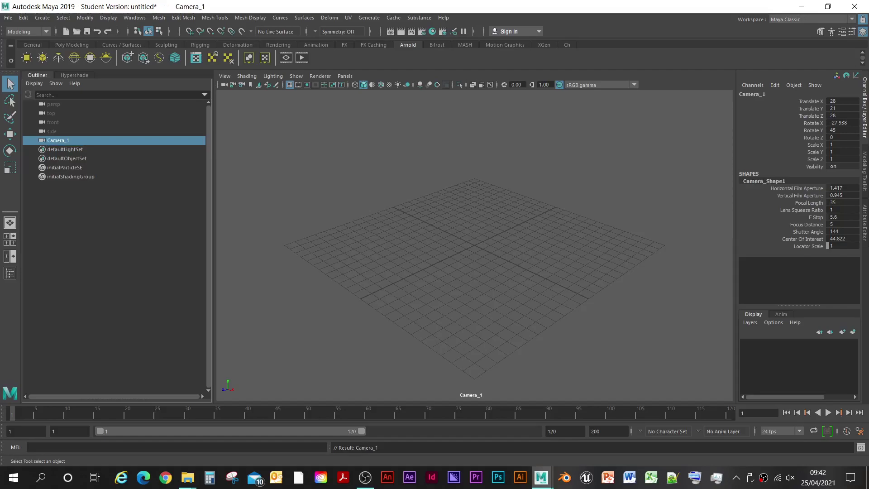
# - Turn on Camera_1's resolution gate and set its gate mask opacity and overscan to 1, then deselect the camera
pyautogui.click(306, 84)
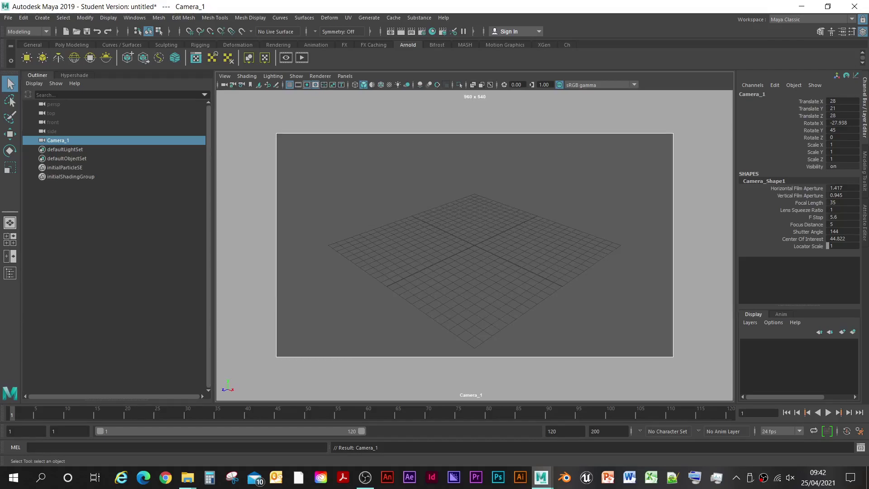
pyautogui.hotkey('ctrl', 'a')
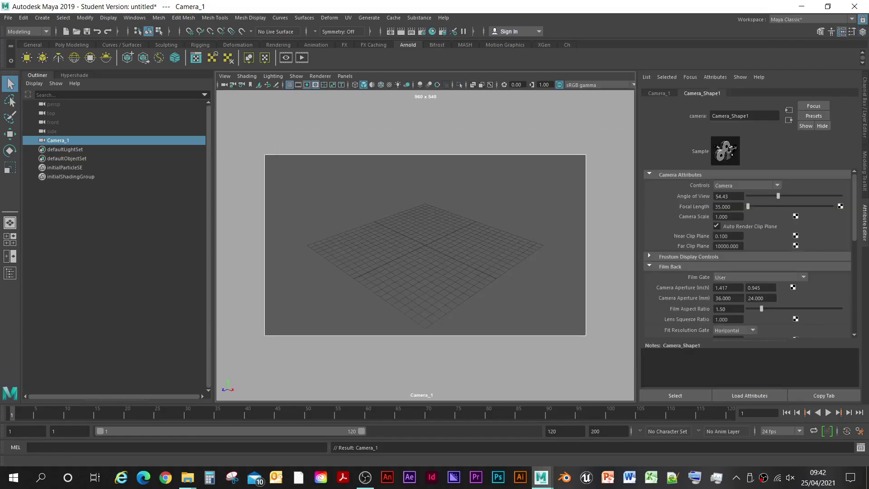
pyautogui.scroll(-5, 747, 249)
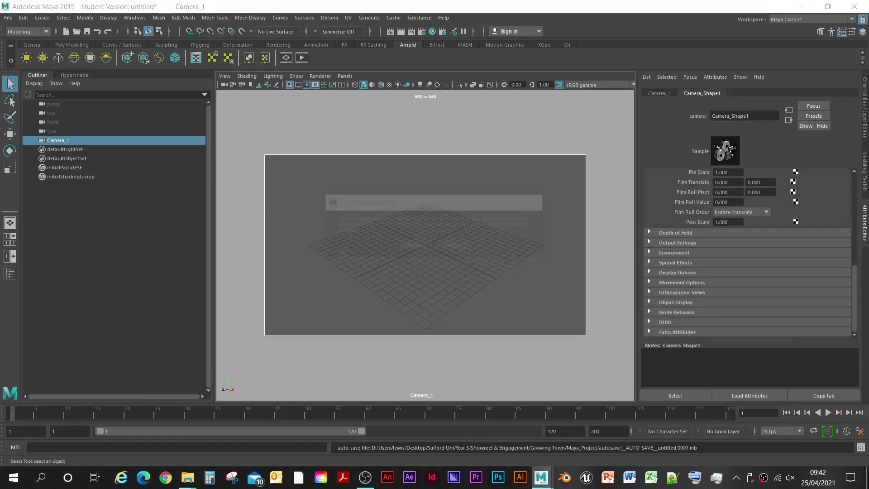
pyautogui.click(416, 245)
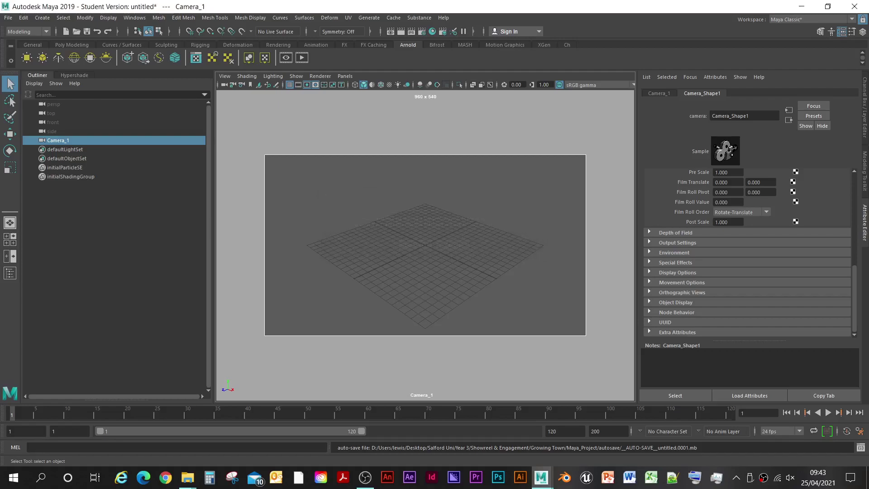
pyautogui.click(677, 272)
pyautogui.scroll(-3, 747, 254)
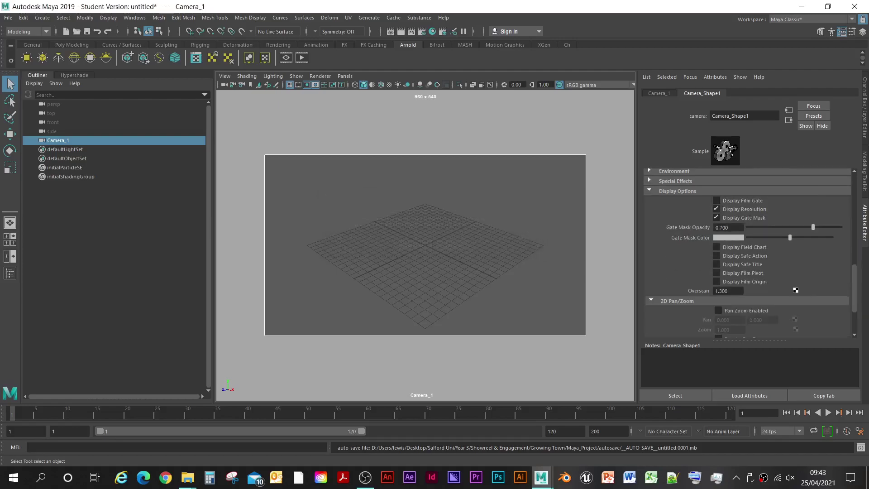
pyautogui.click(728, 227)
pyautogui.write('1')
pyautogui.click(727, 291)
pyautogui.write('1')
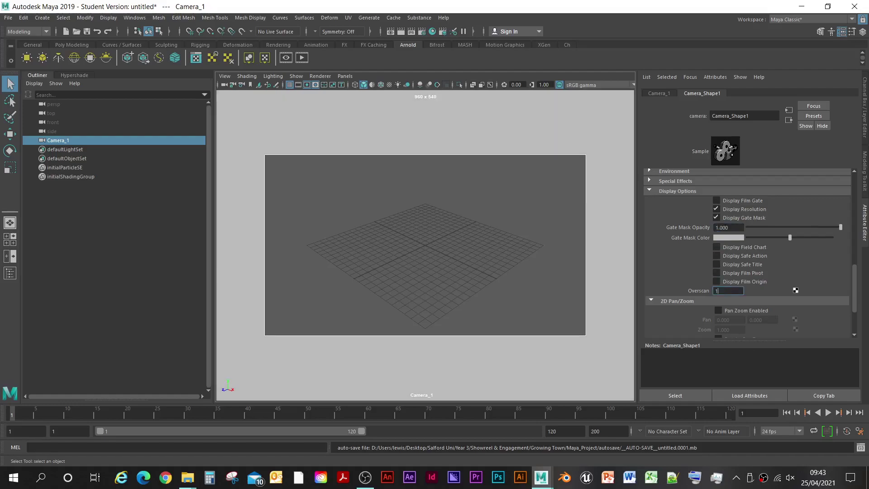
pyautogui.press('Return')
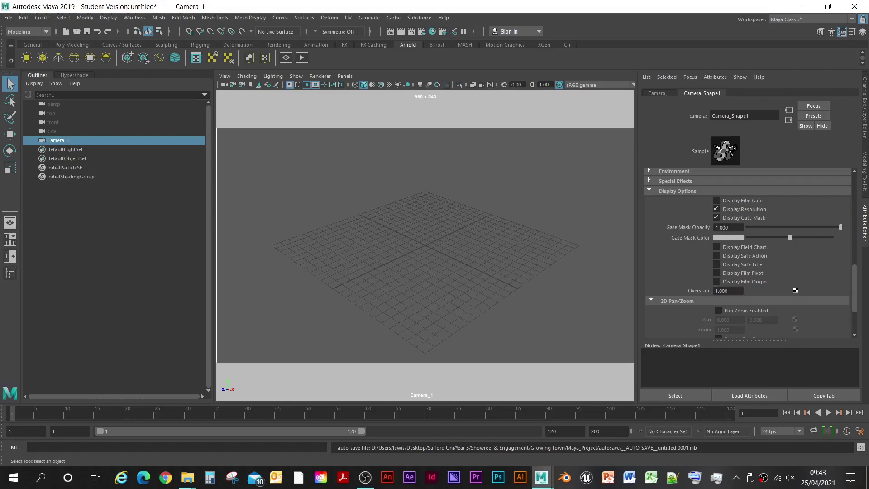
pyautogui.click(520, 190)
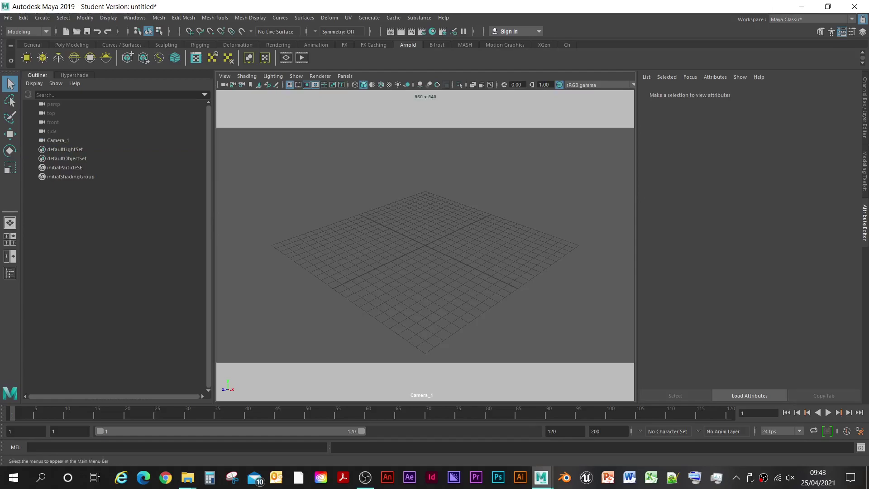
# - Save the scene as Growning Town (Test 1) in the project's scenes folder, accept the student version notice, and save once more
pyautogui.click(8, 17)
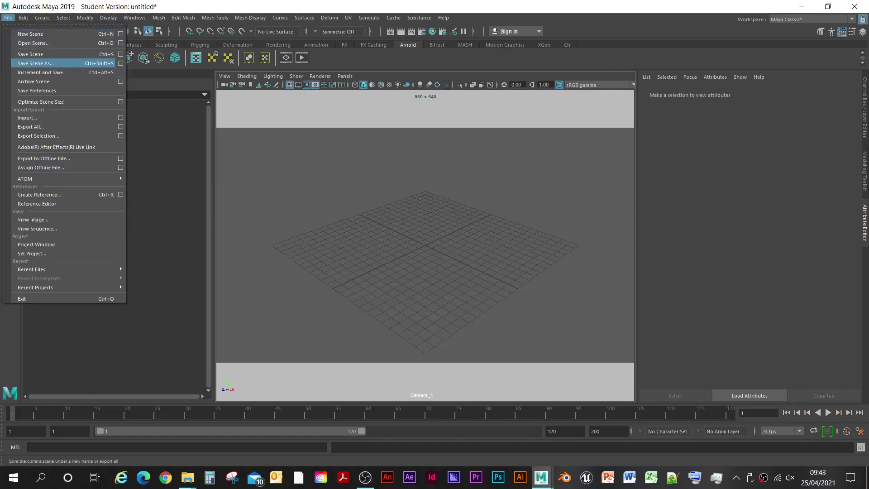
pyautogui.click(35, 63)
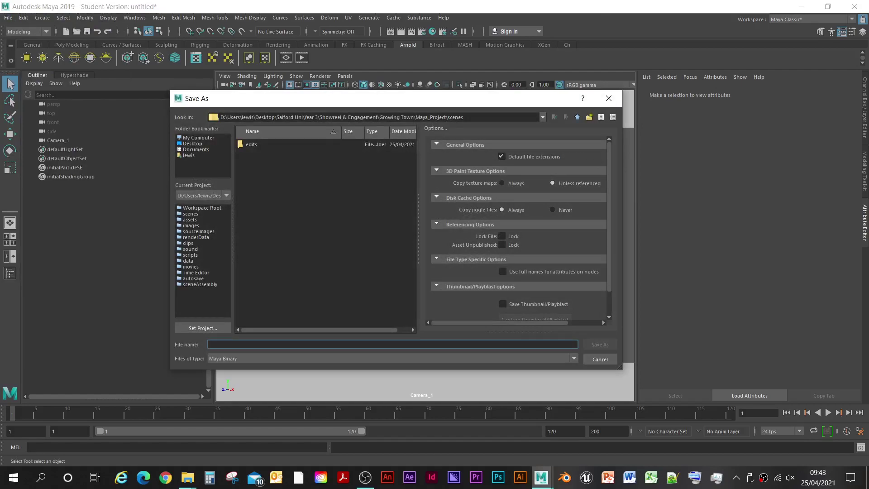
pyautogui.write('Growning ')
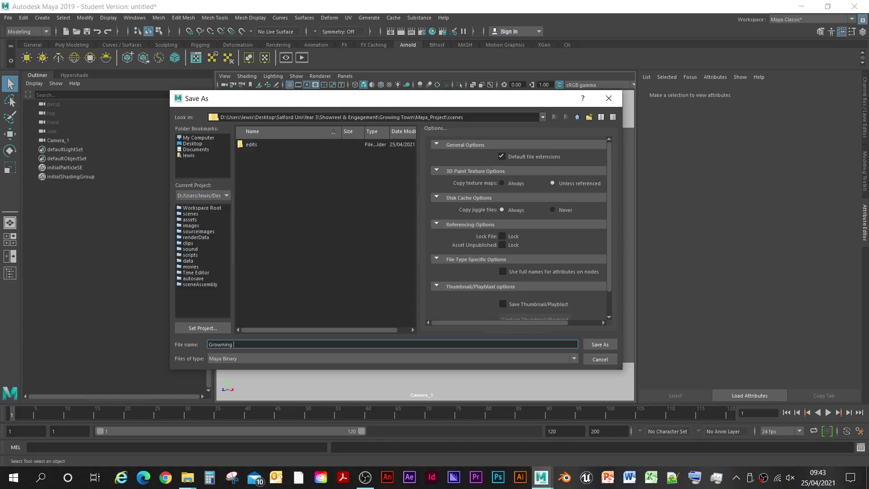
pyautogui.write('Town (Test 1')
pyautogui.press('Return')
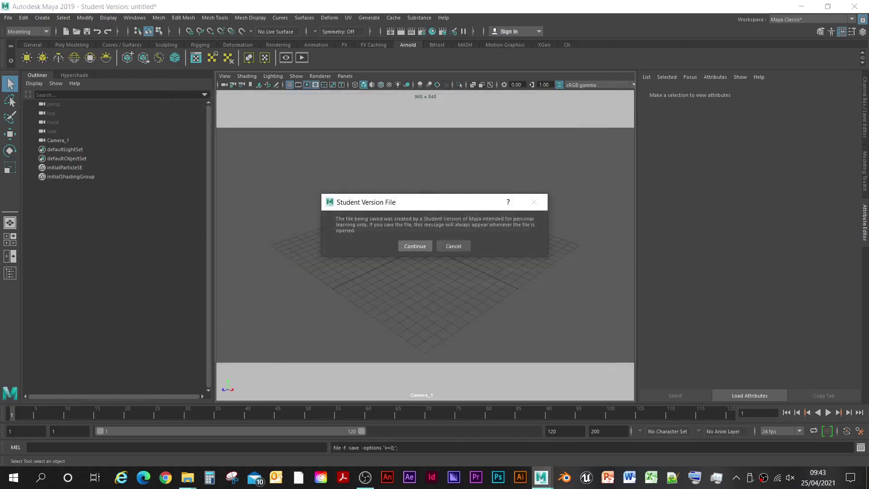
pyautogui.click(415, 246)
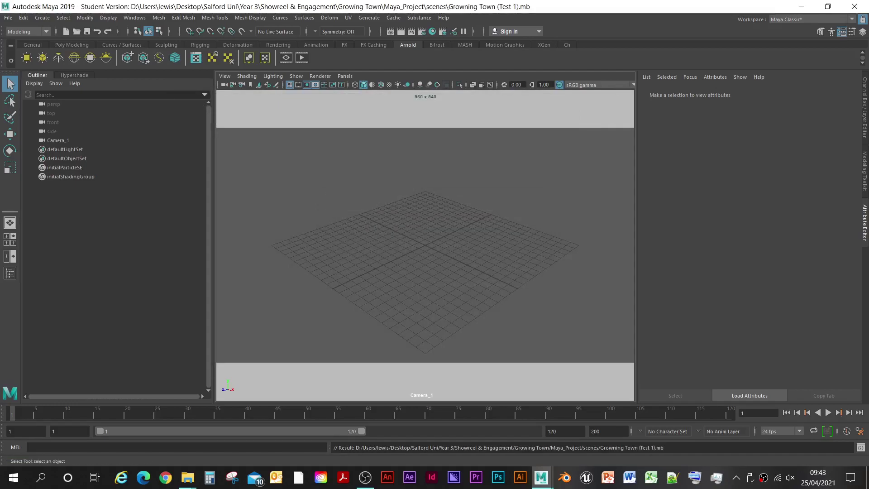
pyautogui.click(9, 18)
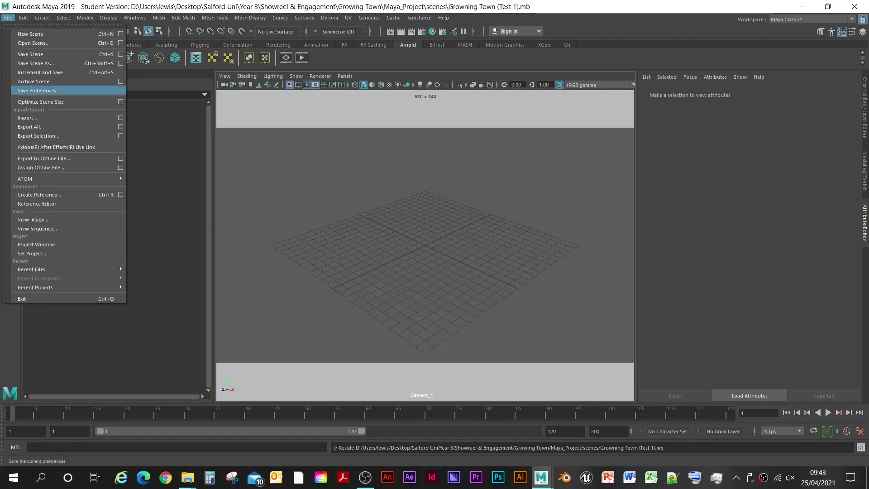
pyautogui.click(30, 54)
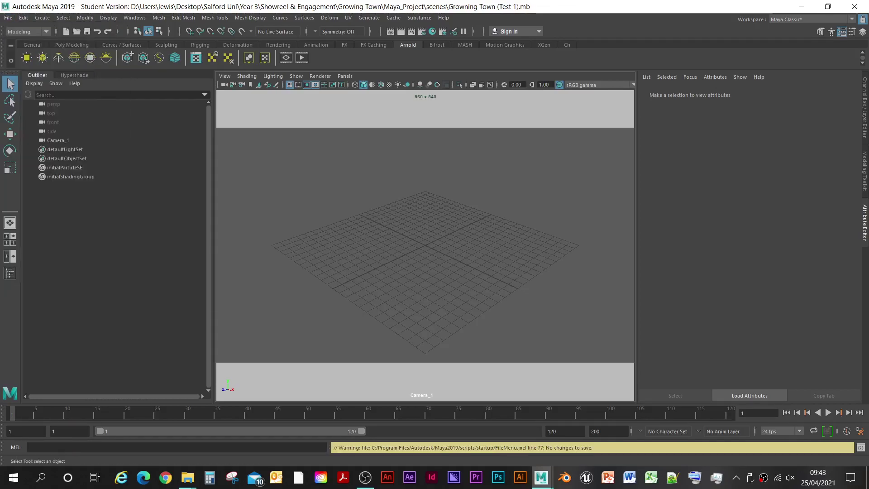
# - Try the side-by-side front and persp layout, return to a single persp view, and save the scene
pyautogui.click(10, 257)
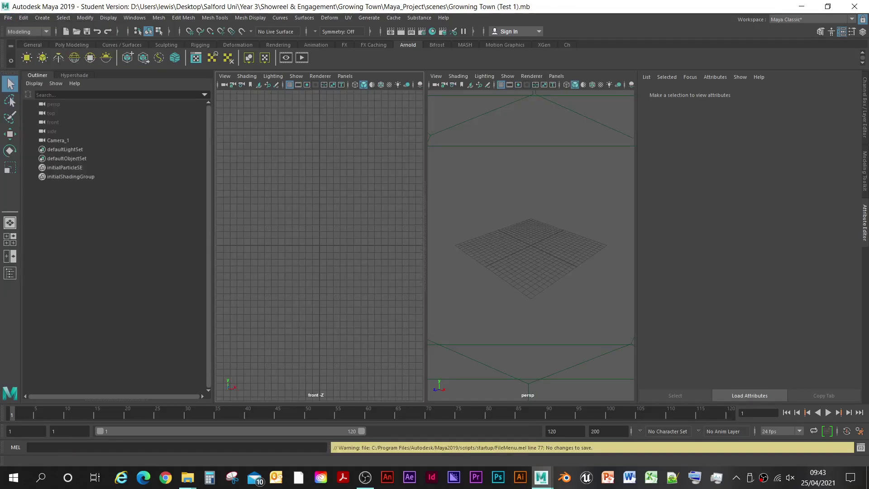
pyautogui.click(556, 76)
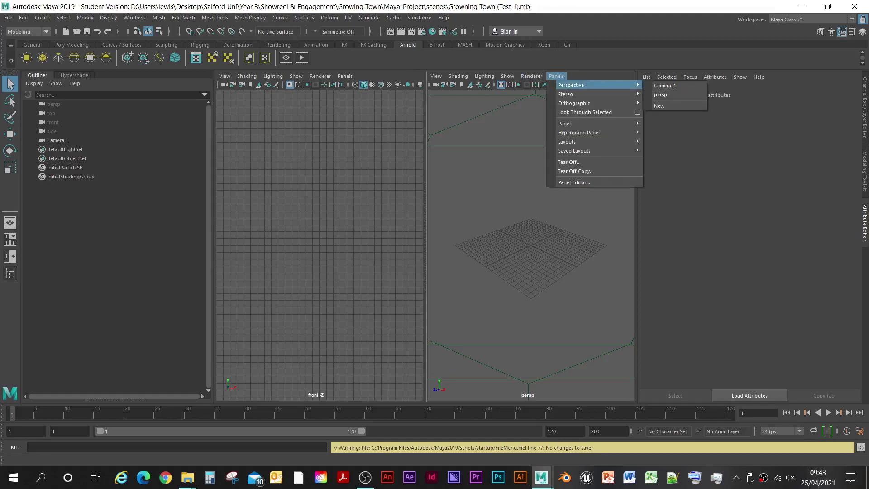
pyautogui.click(557, 76)
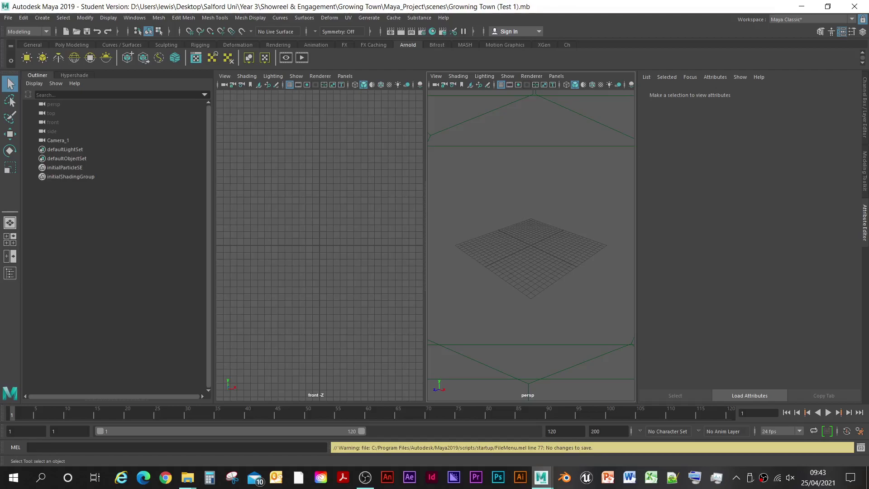
pyautogui.click(10, 222)
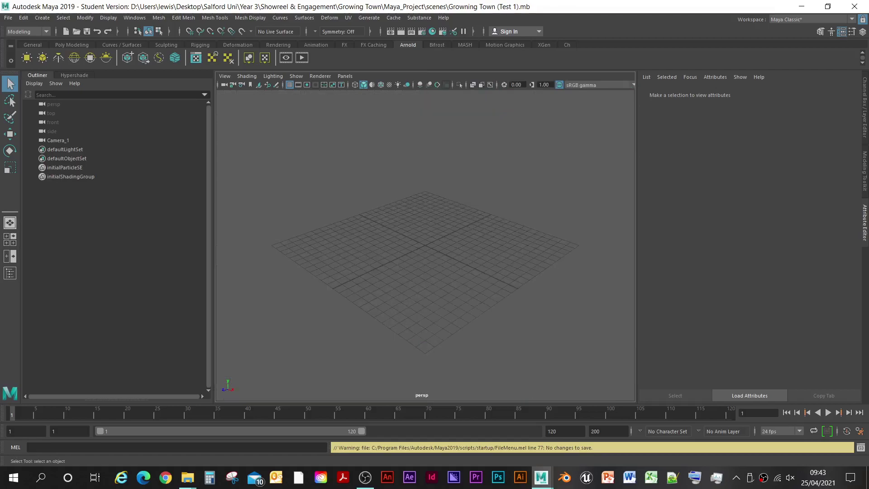
pyautogui.press('space')
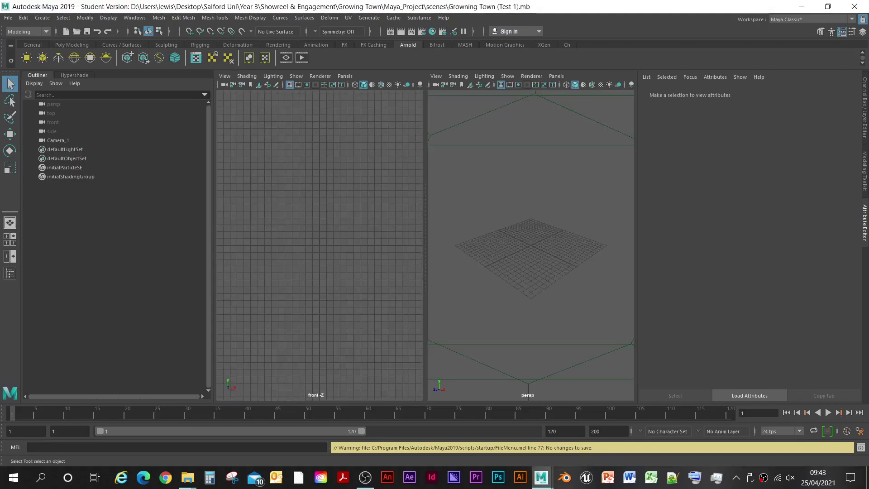
pyautogui.press('space')
pyautogui.press('space')
pyautogui.press('space')
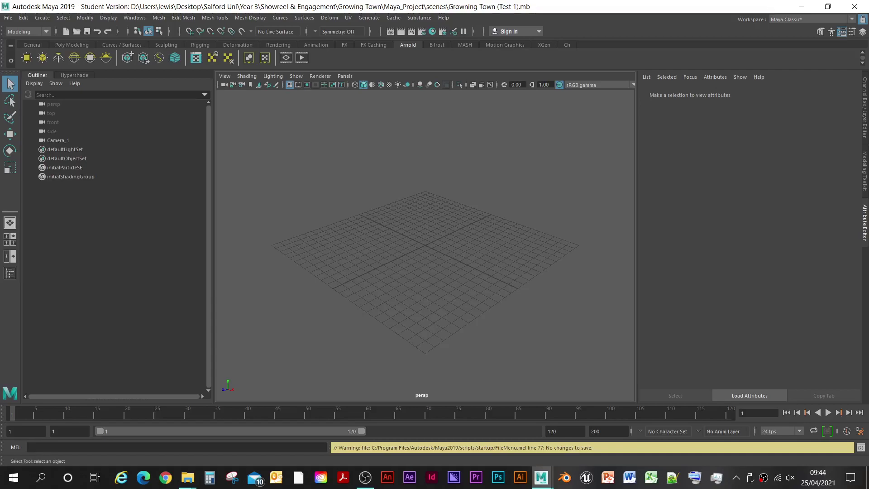
pyautogui.click(9, 18)
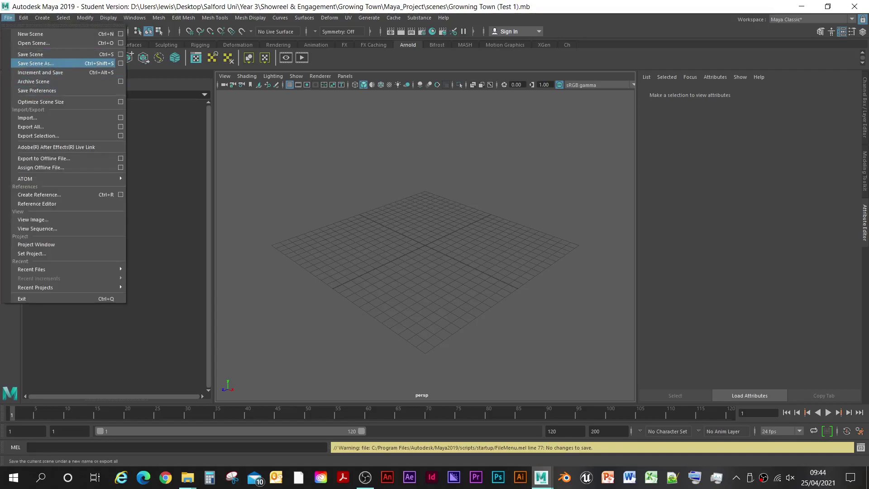
pyautogui.click(28, 55)
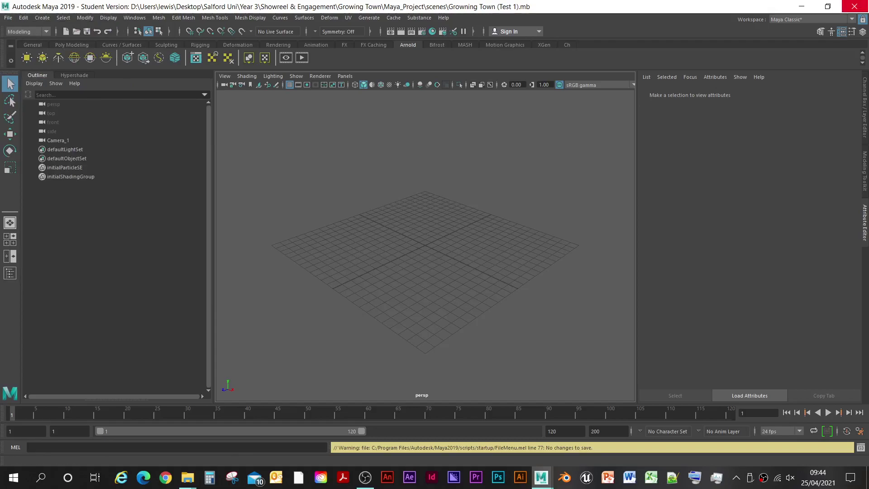